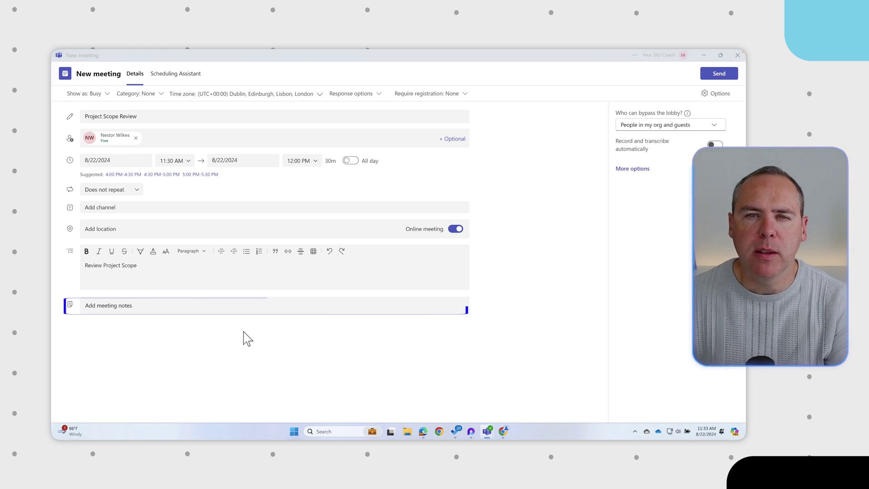
- Add meeting notes to the Project Scope Review meeting and mark the agenda item Review Project Scope as done
{"action": "left_click", "coordinate": [119, 306]}
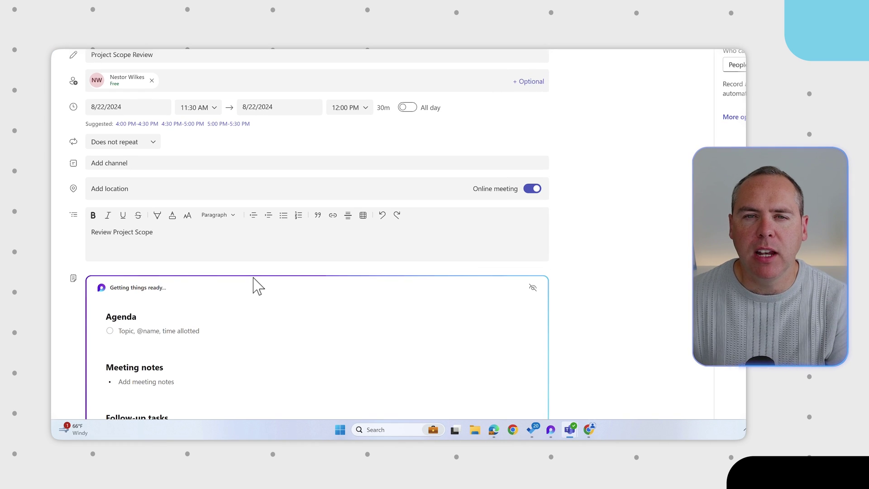
{"action": "scroll", "coordinate": [256, 290], "scroll_direction": "down", "scroll_amount": 1}
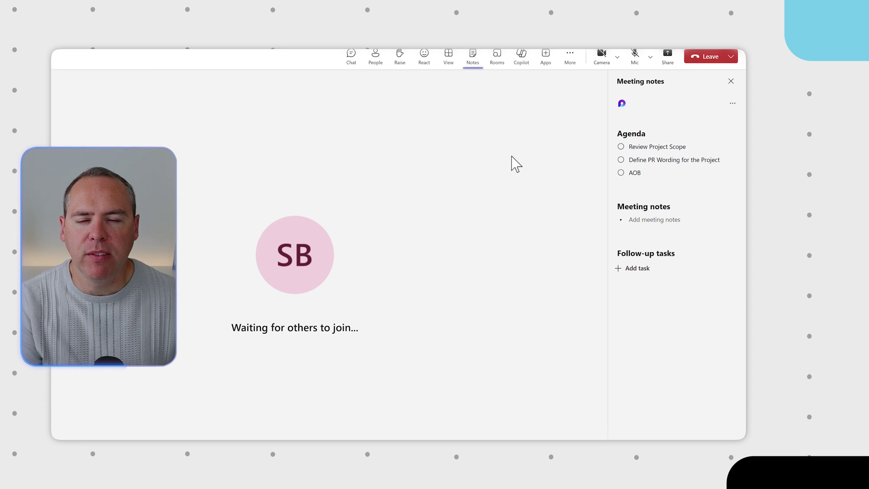
{"action": "left_click", "coordinate": [621, 146]}
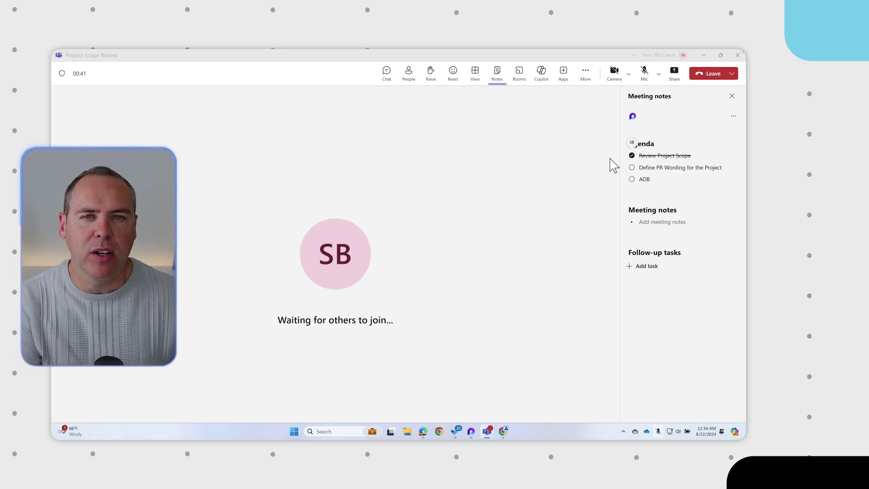
- Start a new line below the agenda and look through the content types available for insertion
{"action": "left_click", "coordinate": [652, 186]}
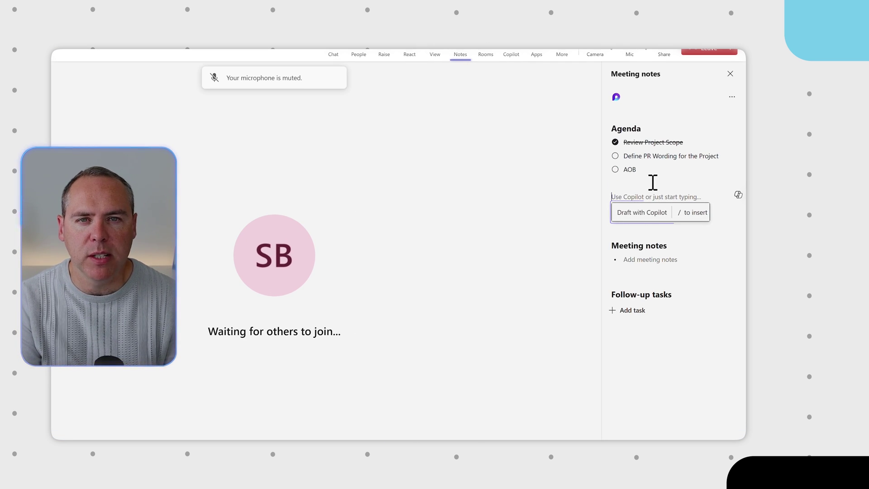
{"action": "type", "text": "/"}
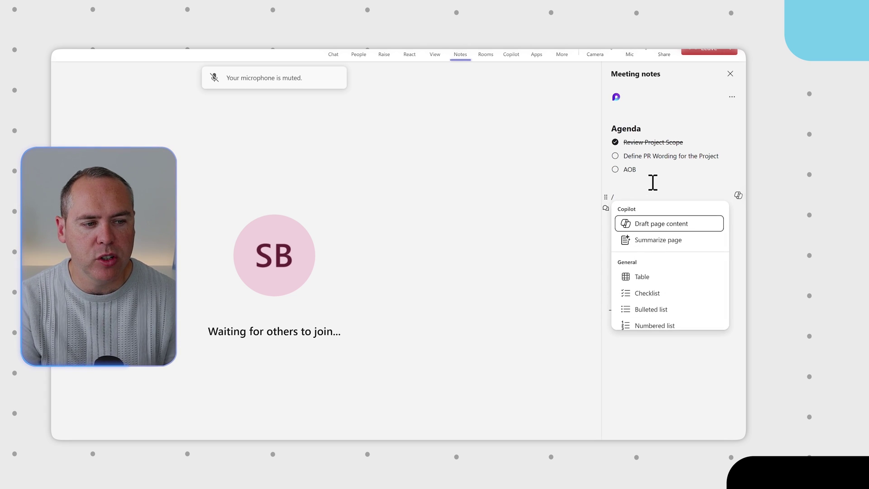
{"action": "scroll", "coordinate": [656, 280], "scroll_direction": "down", "scroll_amount": 3}
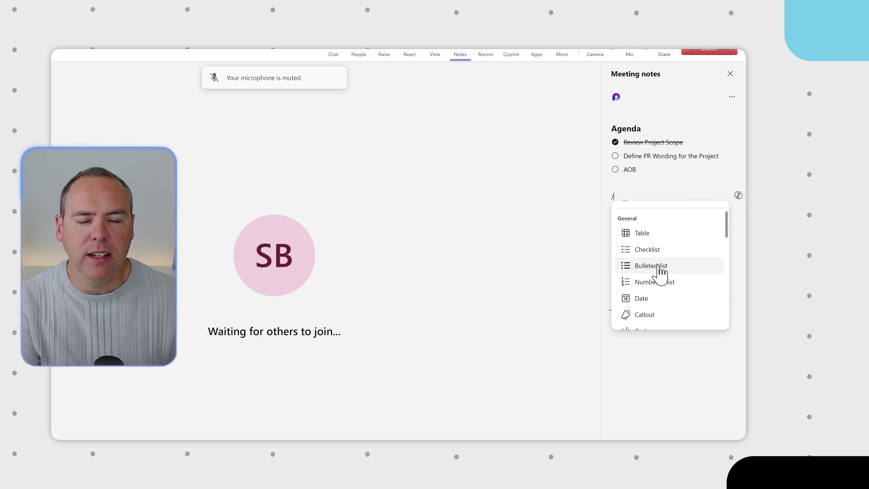
{"action": "scroll", "coordinate": [661, 272], "scroll_direction": "down", "scroll_amount": 5}
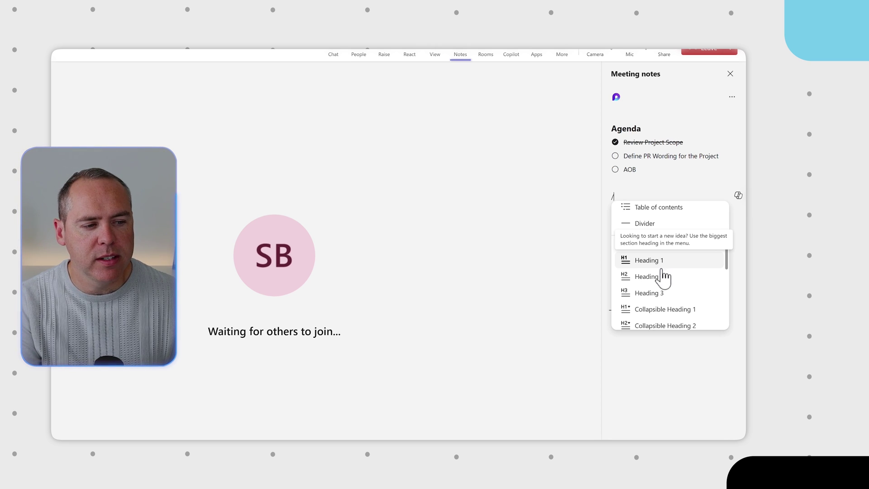
{"action": "key", "text": "BackSpace"}
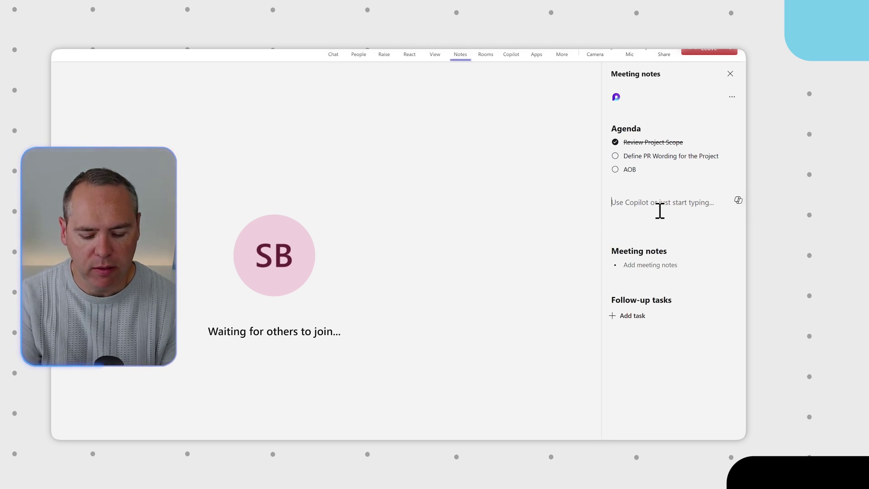
- Add a second-level heading reading PR Content below the agenda in the meeting notes
{"action": "type", "text": "## PR Content"}
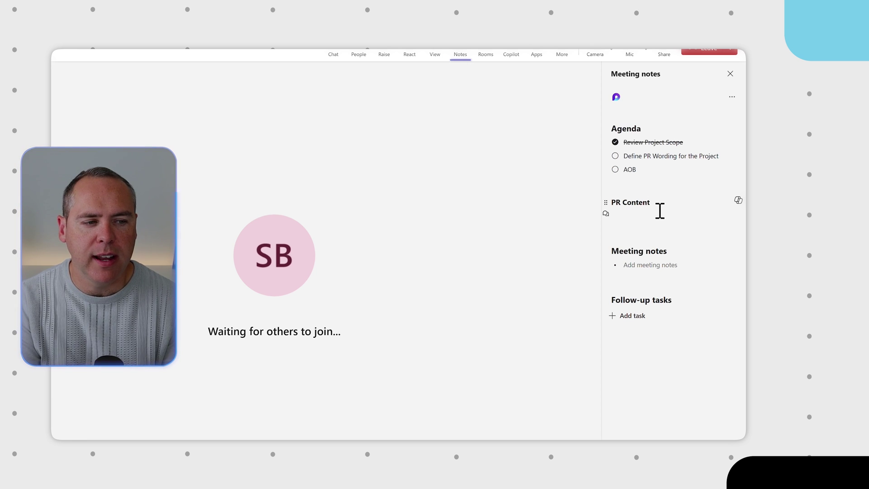
{"action": "key", "text": "Return"}
- Under PR Content, have Copilot draft wording for senior stakeholders confirming that Project GreenSpace Scoping has been finalised, and keep the text
{"action": "type", "text": "/"}
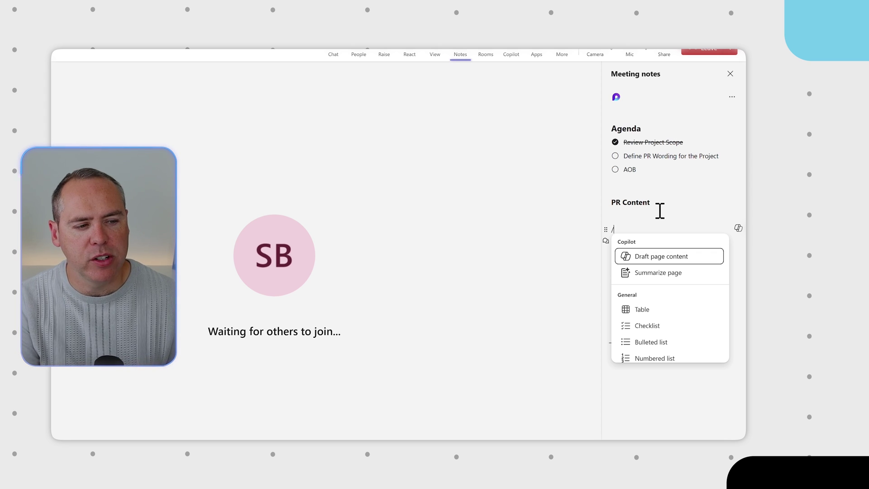
{"action": "left_click", "coordinate": [662, 257]}
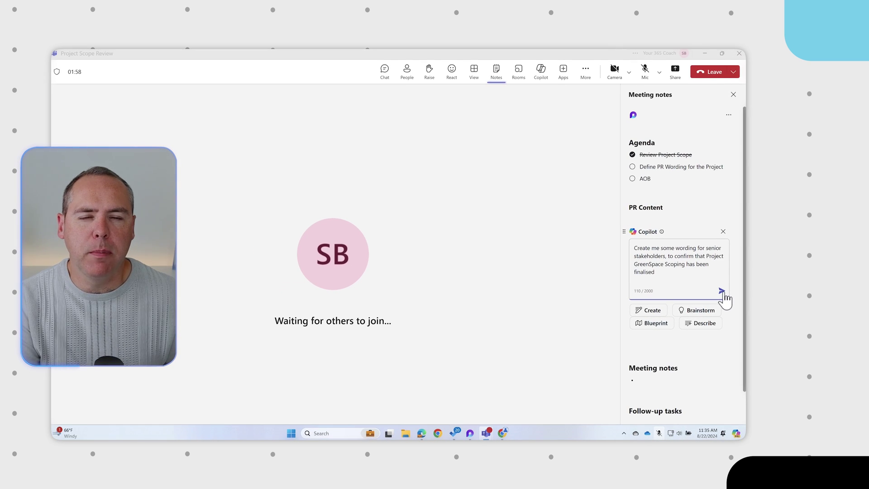
{"action": "left_click", "coordinate": [722, 292]}
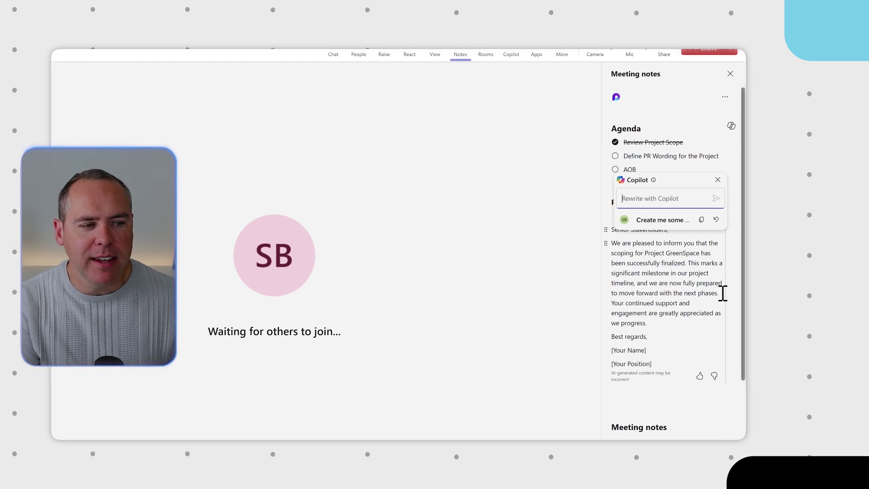
{"action": "left_click", "coordinate": [717, 179]}
{"action": "scroll", "coordinate": [701, 285], "scroll_direction": "down", "scroll_amount": 1}
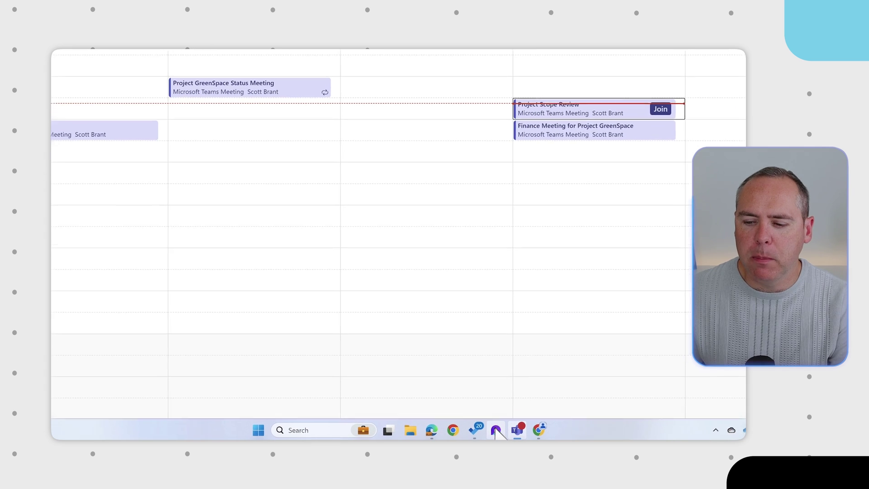
- Switch to Loop and bring up the overview of meeting notes
{"action": "mouse_move", "coordinate": [497, 430]}
{"action": "left_click", "coordinate": [495, 403]}
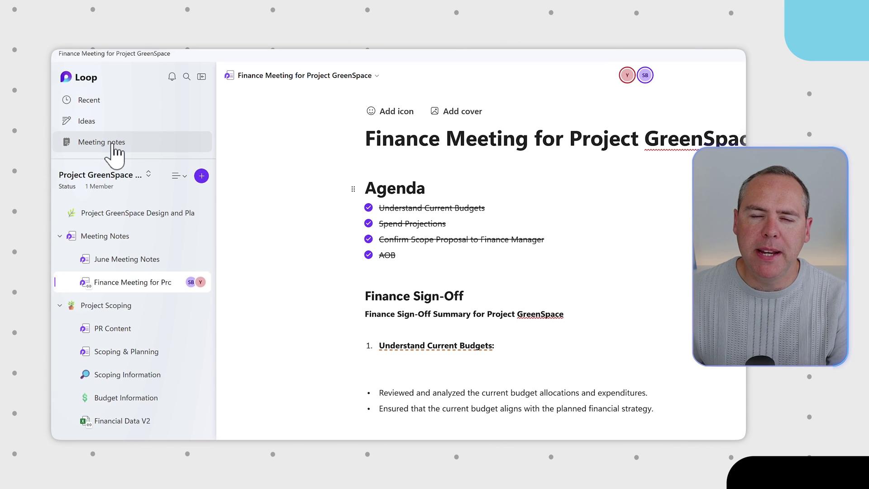
{"action": "left_click", "coordinate": [116, 144]}
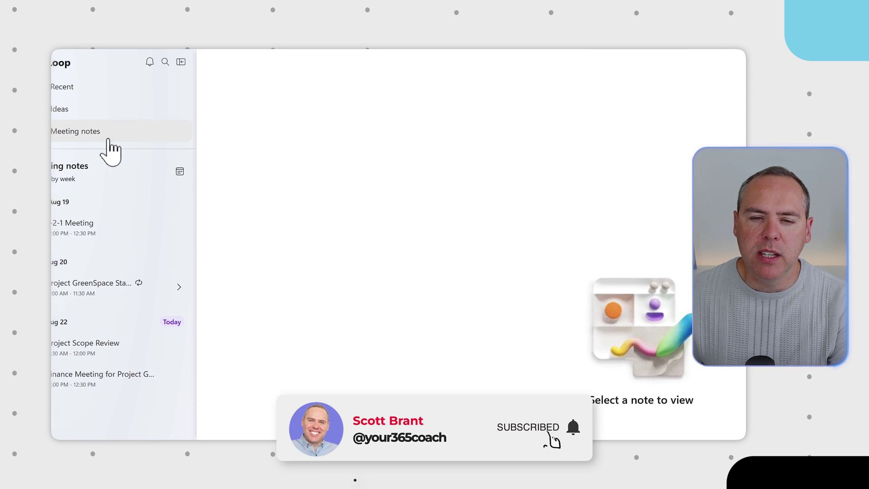
- Look at the meeting notes for the week of August 11 and the week of August 18, including the Finance Meeting page
{"action": "left_click", "coordinate": [197, 179]}
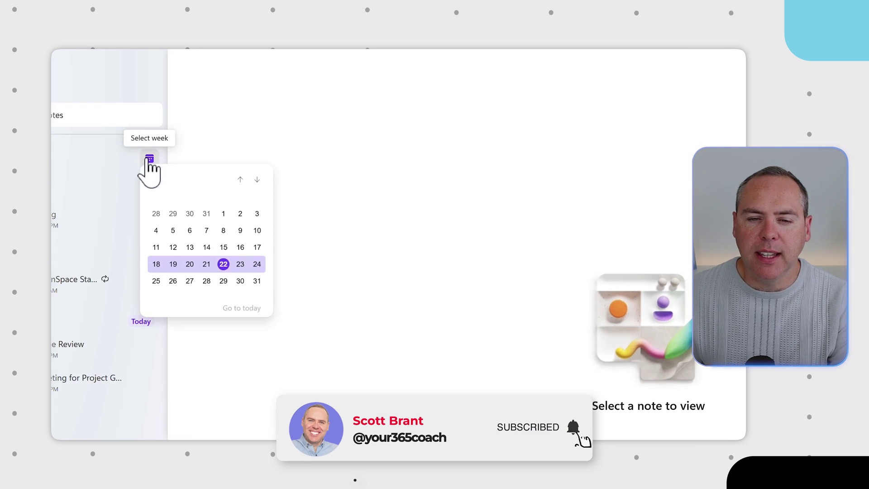
{"action": "left_click", "coordinate": [159, 252]}
{"action": "left_click", "coordinate": [201, 183]}
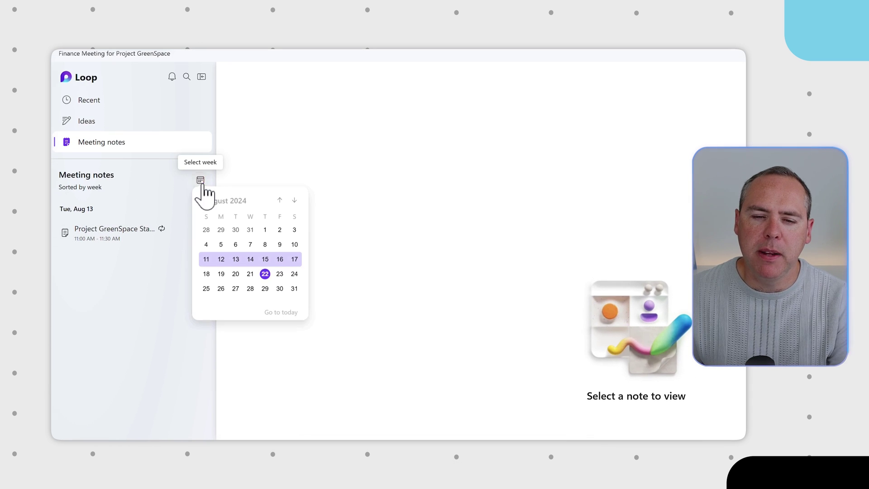
{"action": "left_click", "coordinate": [209, 275]}
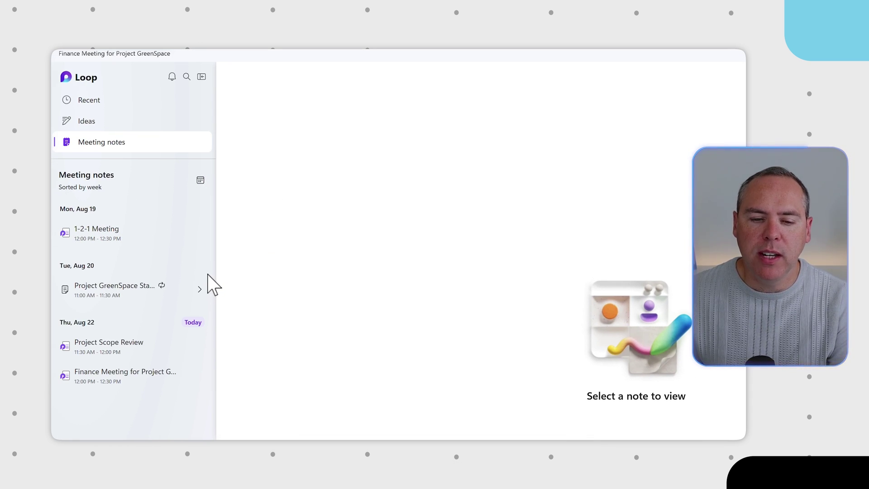
{"action": "left_click", "coordinate": [109, 377]}
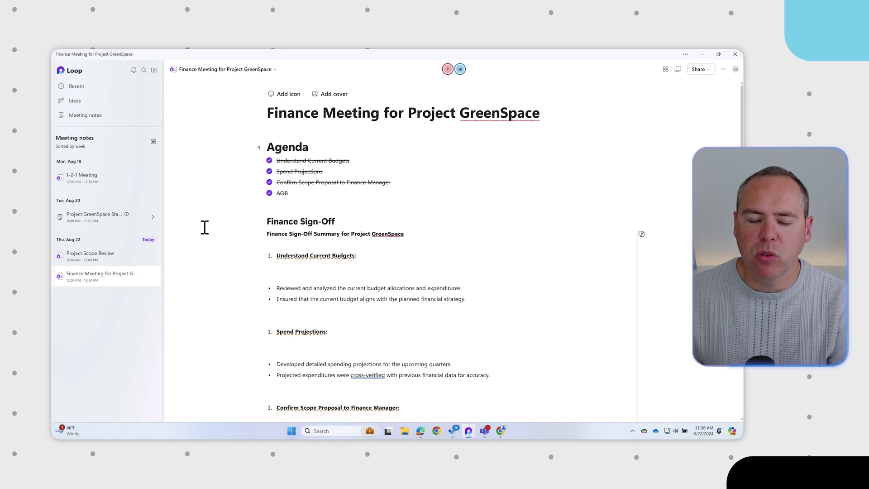
- Open the Project Scope Review notes and copy their page link
{"action": "left_click", "coordinate": [91, 255]}
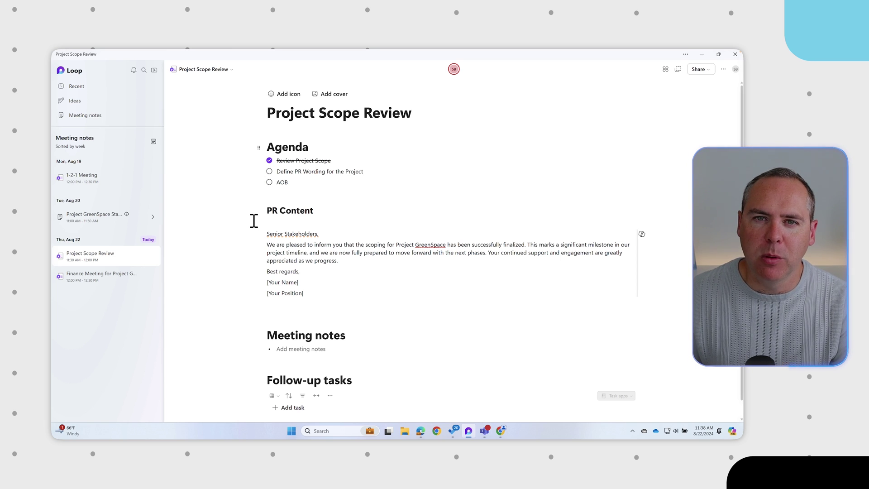
{"action": "left_click", "coordinate": [699, 69]}
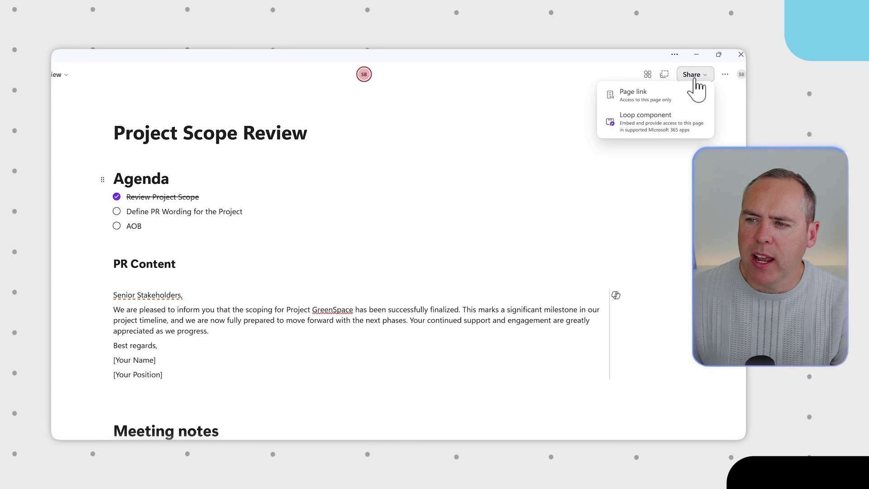
{"action": "left_click", "coordinate": [688, 96]}
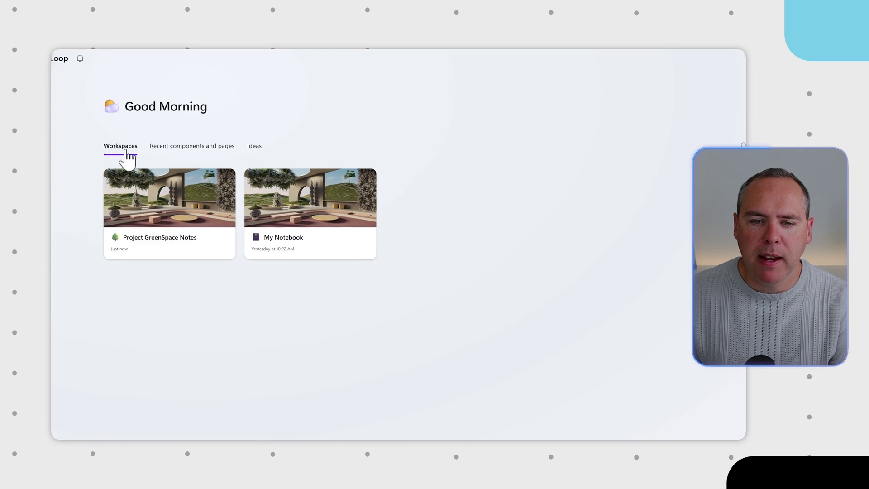
- In the Project GreenSpace Notes workspace, add the copied Project Scope Review page as a new link
{"action": "left_click", "coordinate": [171, 240]}
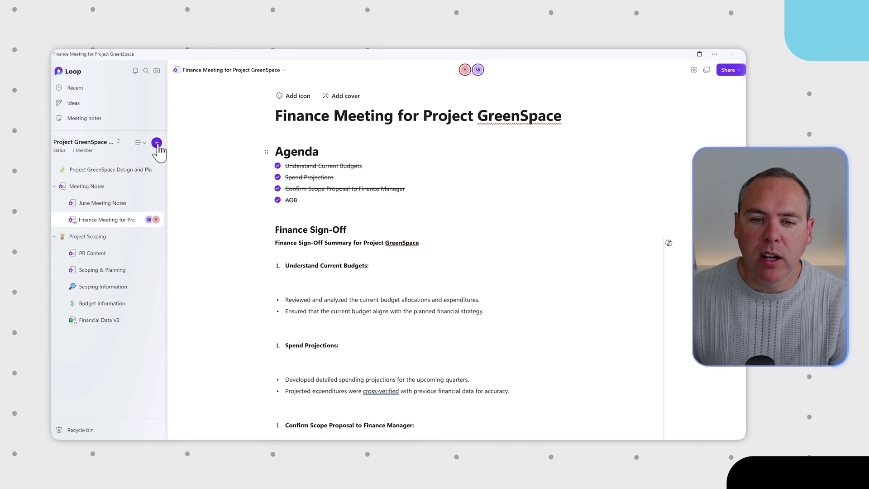
{"action": "left_click", "coordinate": [156, 142]}
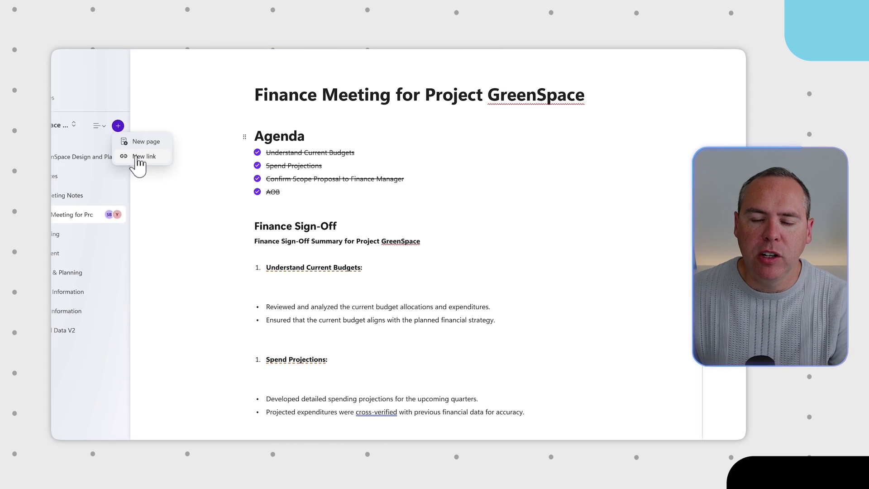
{"action": "left_click", "coordinate": [148, 161]}
{"action": "key", "text": "ctrl+v"}
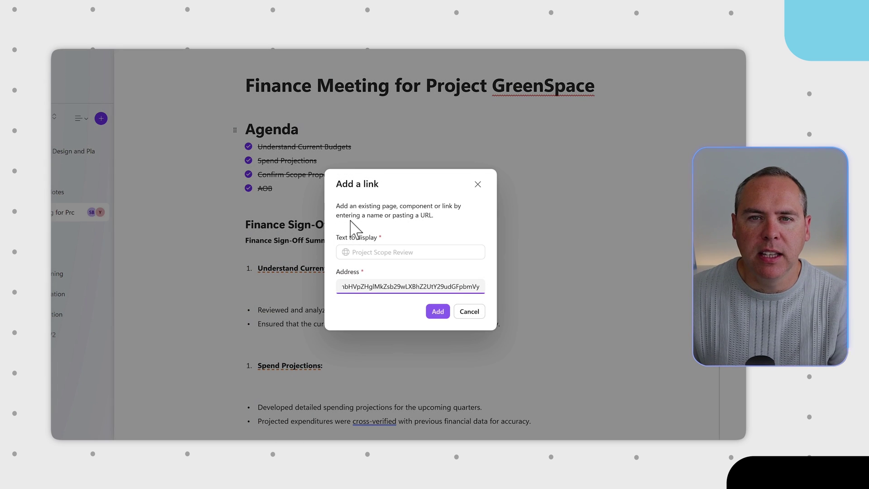
{"action": "left_click", "coordinate": [438, 312]}
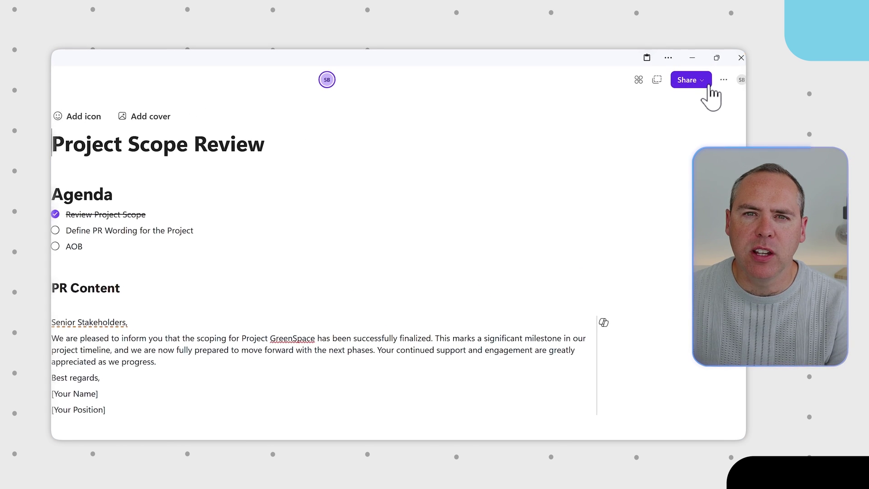
- Create a sharing link for the Project Scope Review page limited to People you choose, and add the external guest's email address
{"action": "left_click", "coordinate": [706, 81]}
{"action": "left_click", "coordinate": [675, 150]}
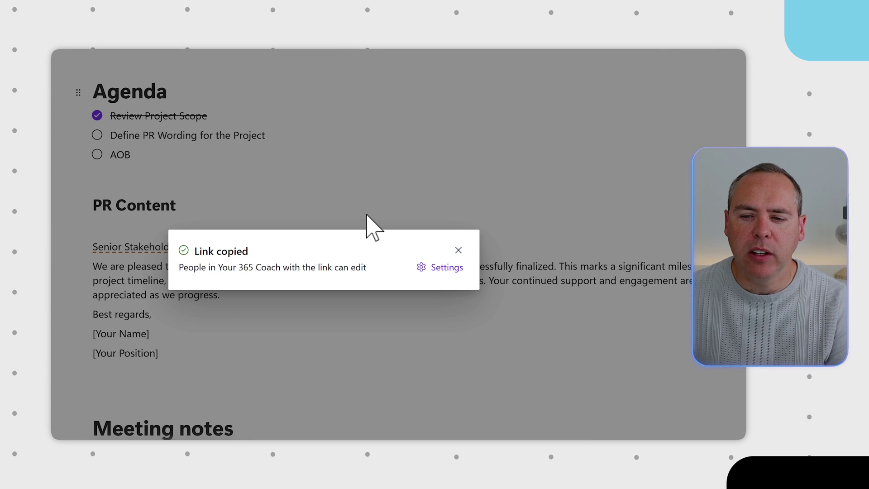
{"action": "left_click", "coordinate": [442, 268]}
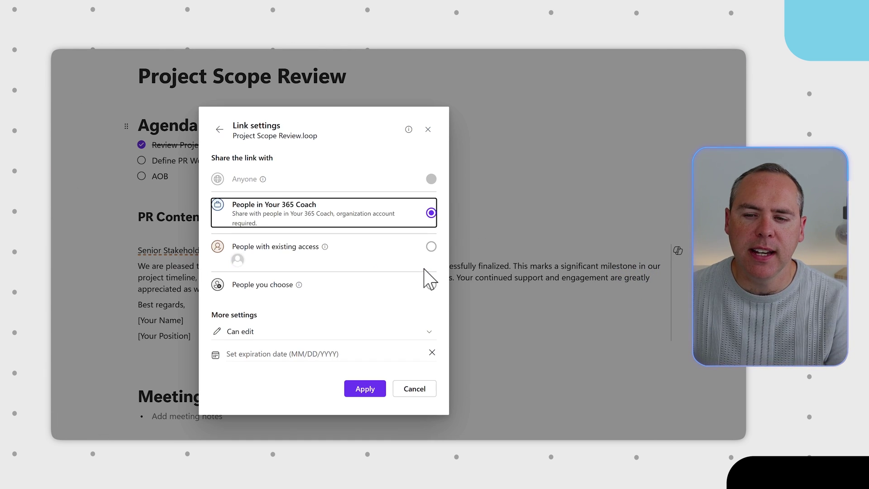
{"action": "left_click", "coordinate": [262, 288]}
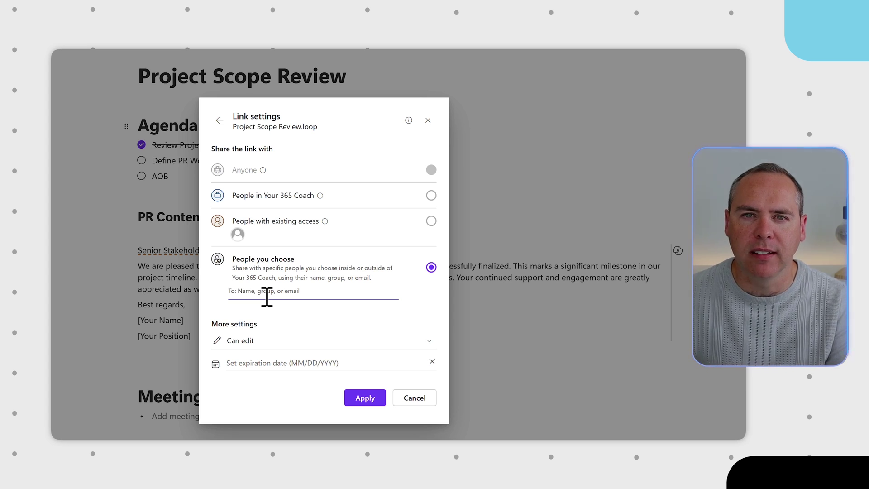
{"action": "key", "text": "ctrl+v"}
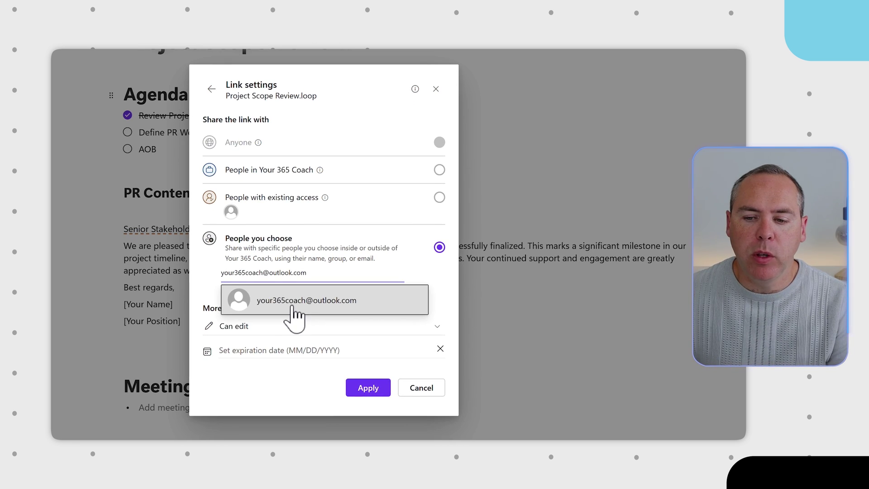
{"action": "left_click", "coordinate": [295, 312]}
- Check the link's permission options, keep Can edit and apply the link settings
{"action": "scroll", "coordinate": [299, 353], "scroll_direction": "down", "scroll_amount": 1}
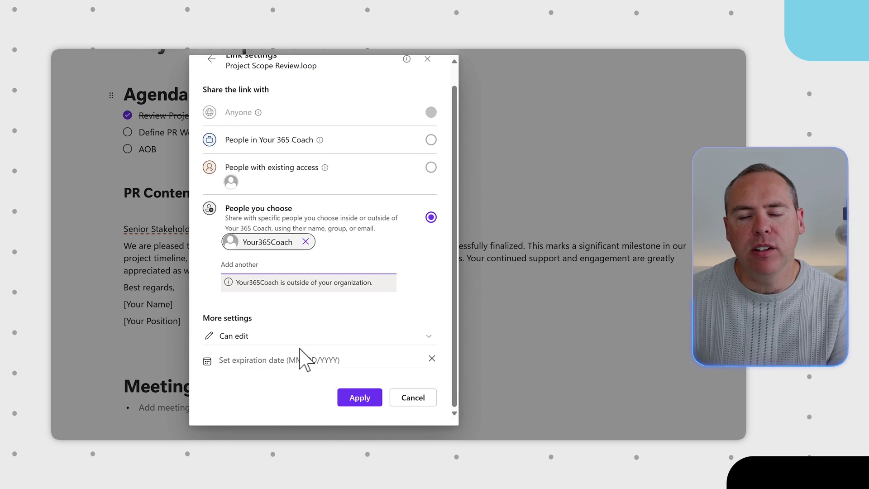
{"action": "left_click", "coordinate": [300, 342]}
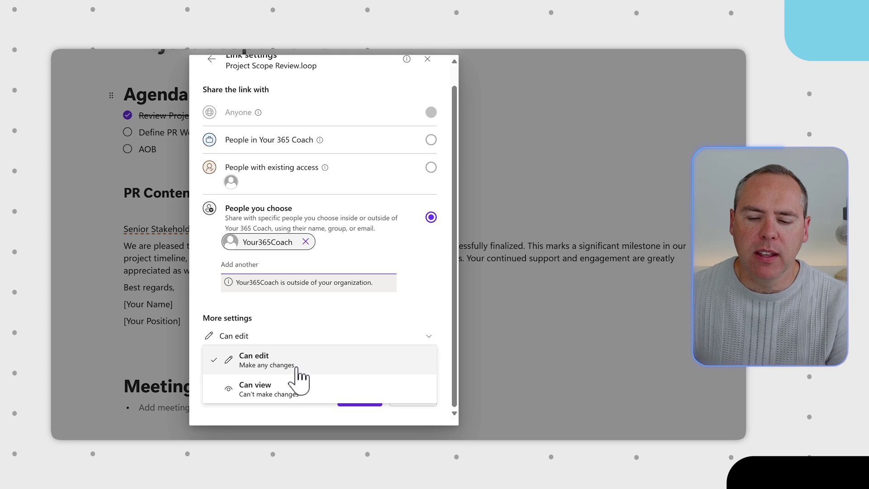
{"action": "left_click", "coordinate": [242, 336]}
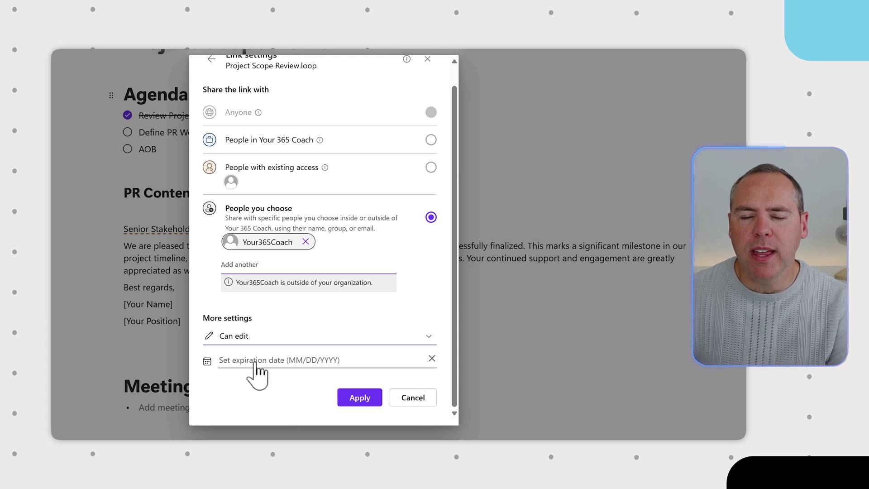
{"action": "left_click", "coordinate": [366, 401]}
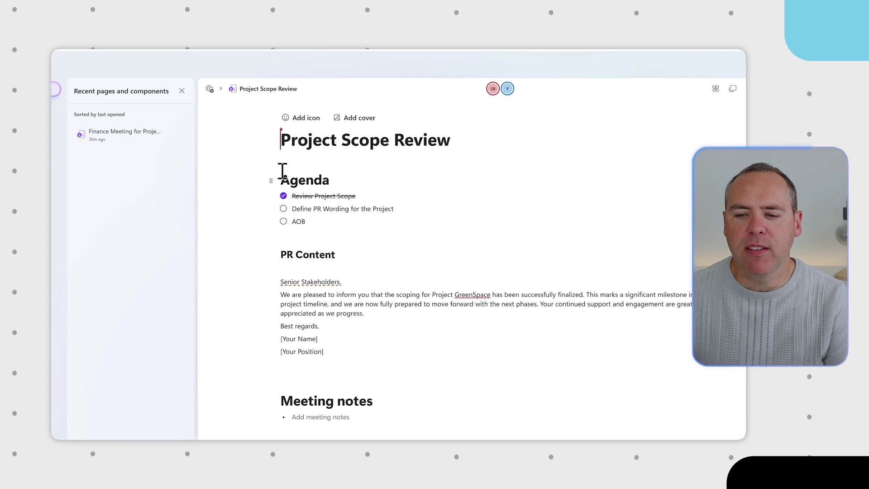
- On the shared Project Scope Review page, mark the agenda items Define PR Wording for the Project and AOB as done
{"action": "scroll", "coordinate": [282, 184], "scroll_direction": "down", "scroll_amount": 2}
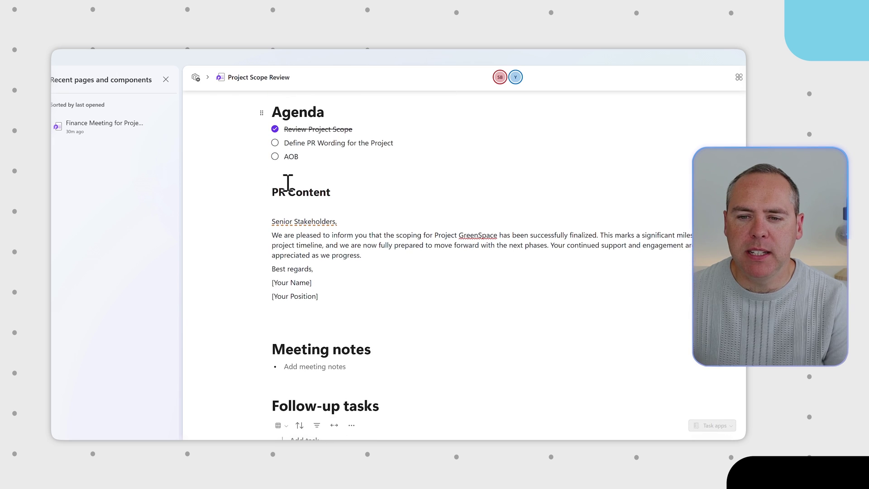
{"action": "left_click", "coordinate": [275, 144]}
{"action": "left_click", "coordinate": [275, 157]}
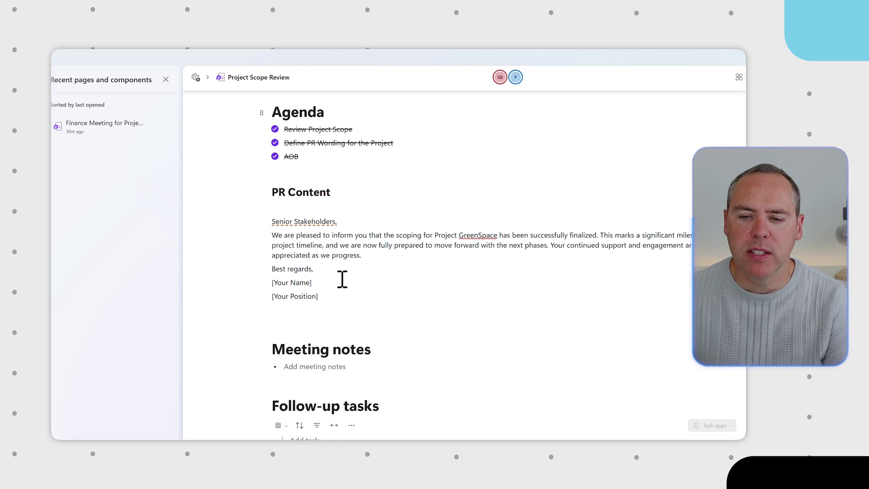
{"action": "scroll", "coordinate": [329, 294], "scroll_direction": "down", "scroll_amount": 1}
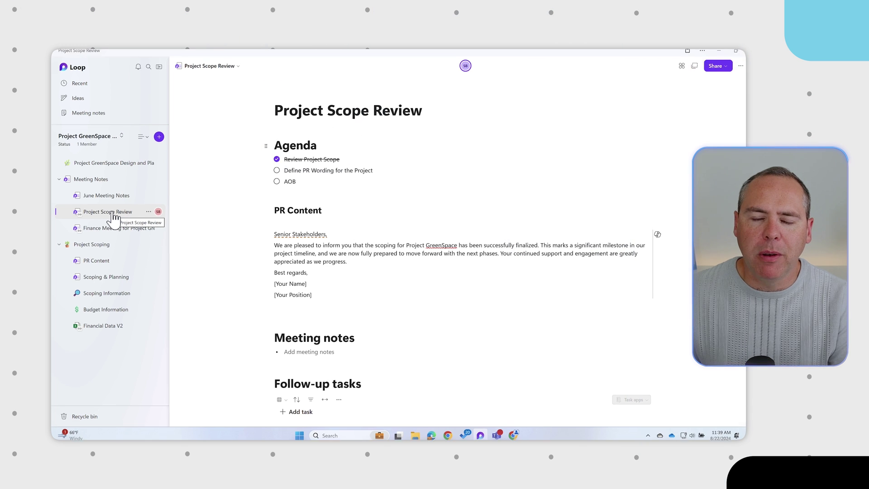
- From the meeting notes overview, open the recurring Project GreenSpace Status Meeting series and view its Aug 20 and Aug 13 notes
{"action": "left_click", "coordinate": [95, 101]}
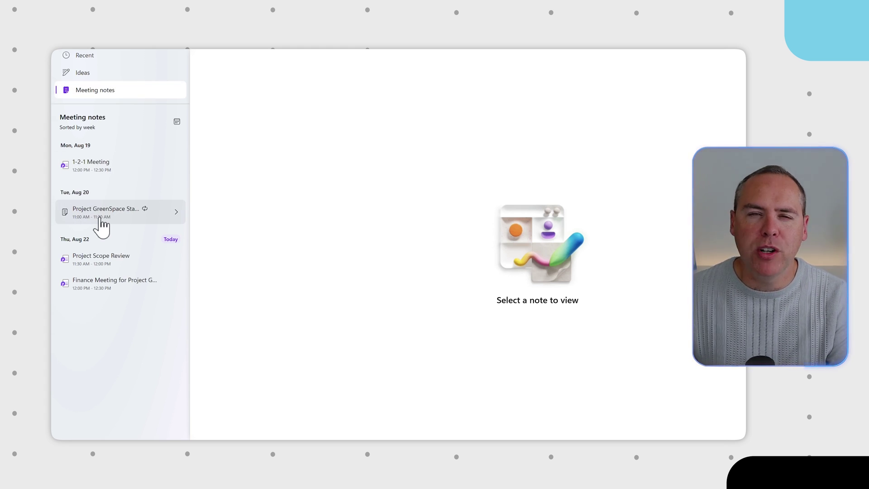
{"action": "left_click", "coordinate": [101, 219]}
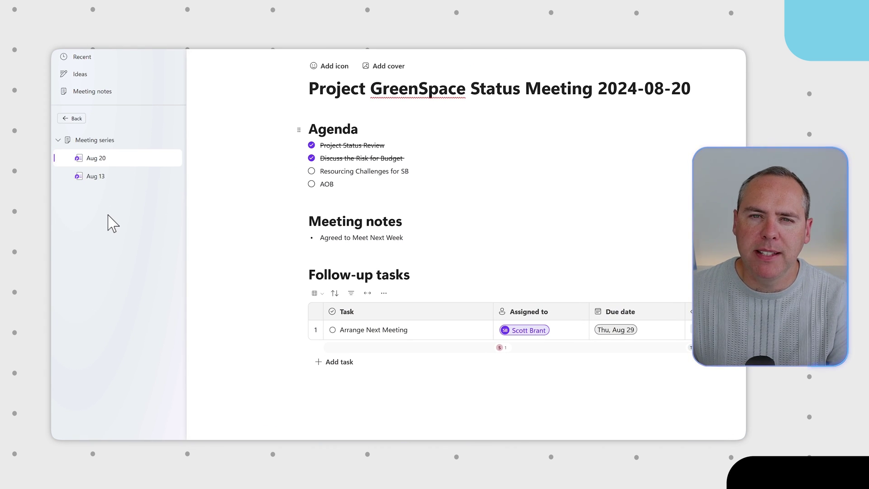
{"action": "left_click", "coordinate": [105, 177]}
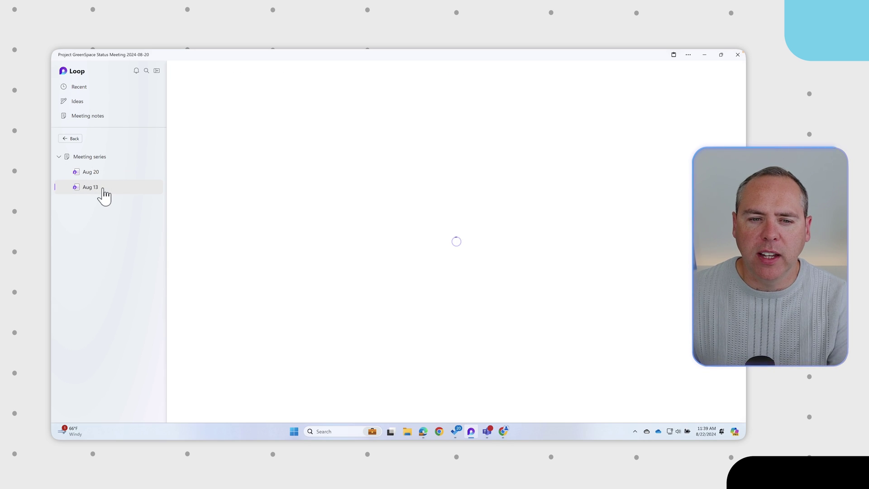